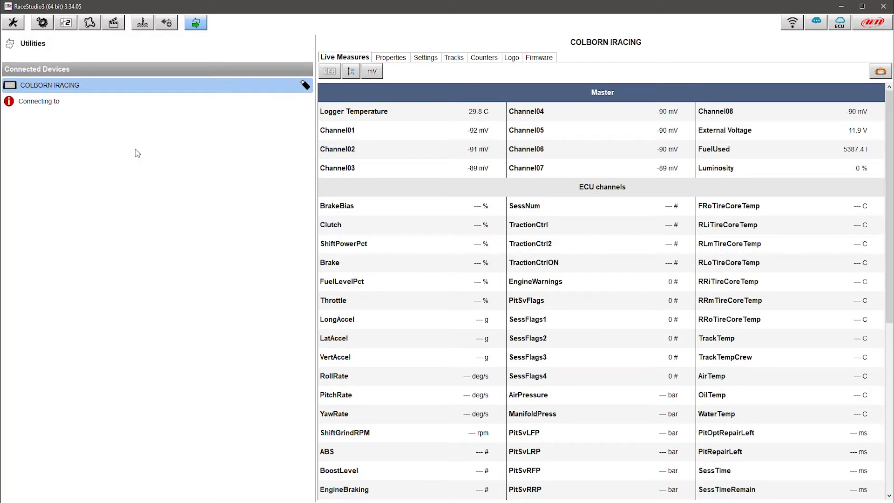
# Create a new device configuration for the MXP Strada named "MXP Strada iRacing (Corvette GTE)".
pyautogui.click(43, 23)
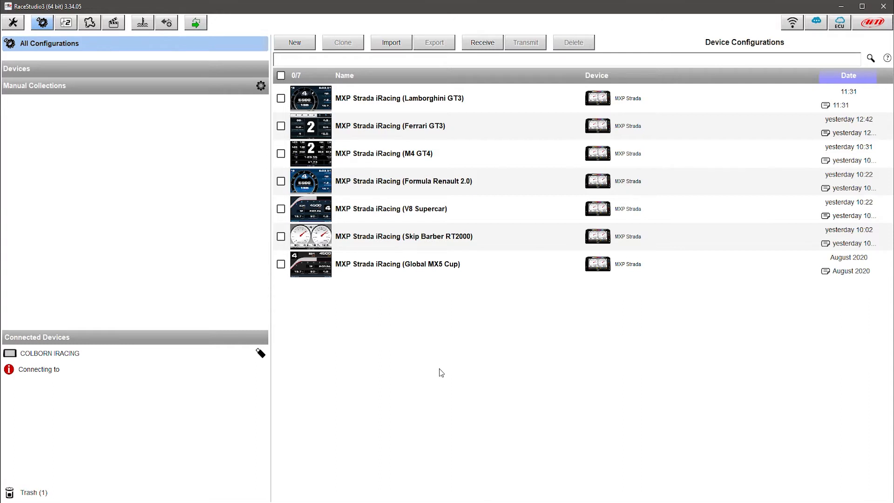
pyautogui.click(297, 44)
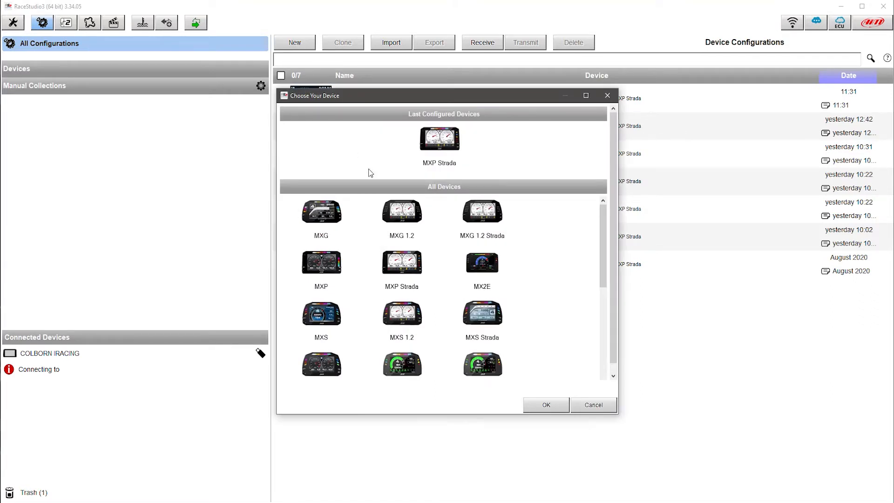
pyautogui.click(443, 140)
pyautogui.click(549, 408)
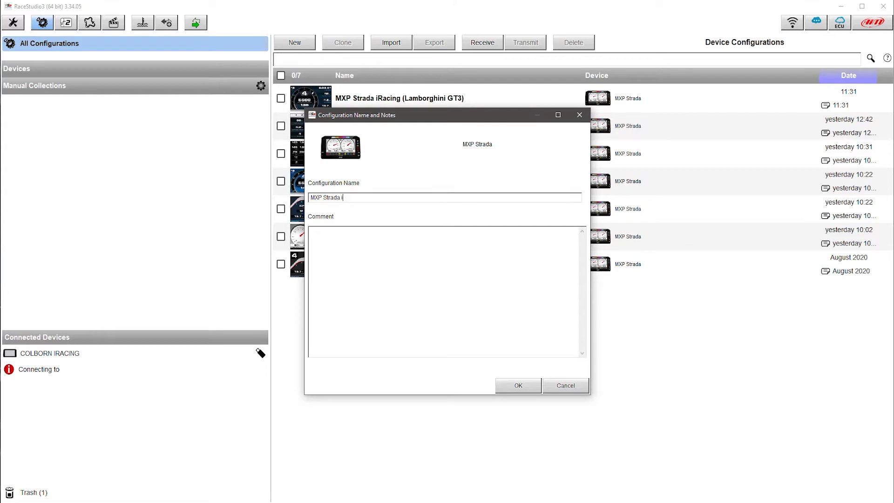
pyautogui.write('Racing')
pyautogui.write('(Corvette GTE')
pyautogui.click(527, 388)
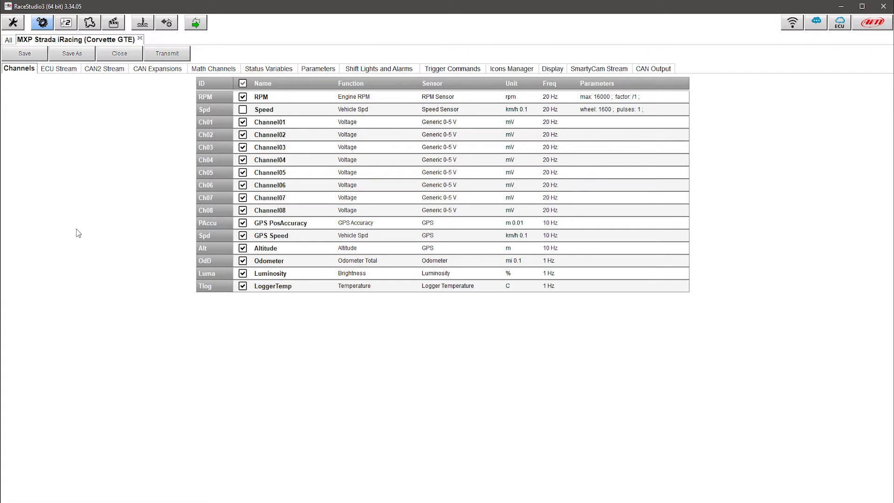
# Set the configuration's ECU protocol to manufacturer SIMULATORS, model iRacing, and acknowledge the Fuel Used channel notice.
pyautogui.click(66, 73)
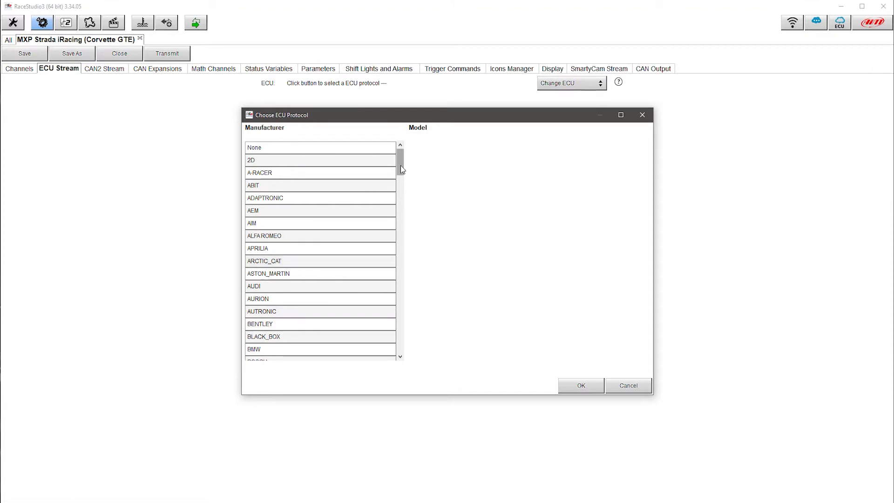
pyautogui.moveTo(401, 166); pyautogui.dragTo(404, 302)
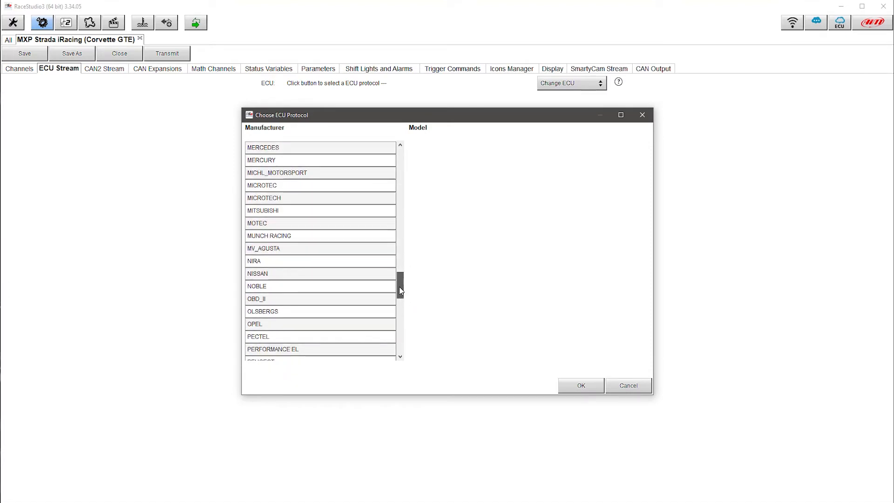
pyautogui.moveTo(399, 291); pyautogui.dragTo(401, 318)
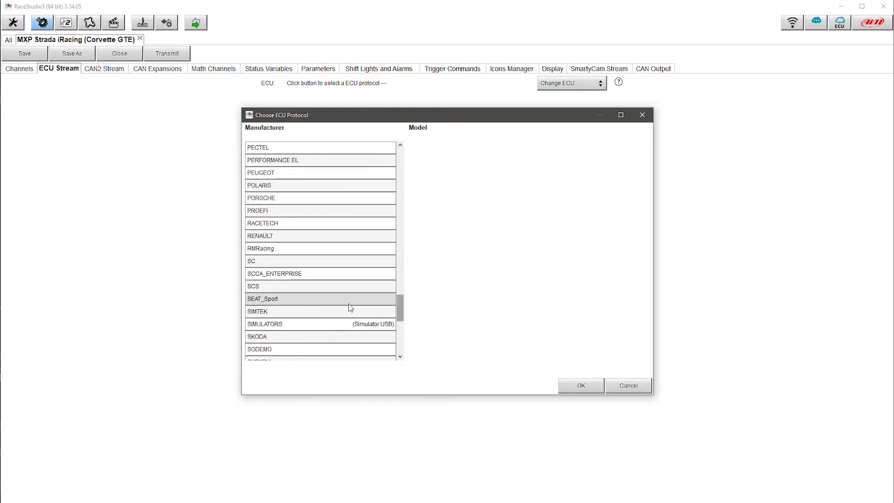
pyautogui.click(368, 325)
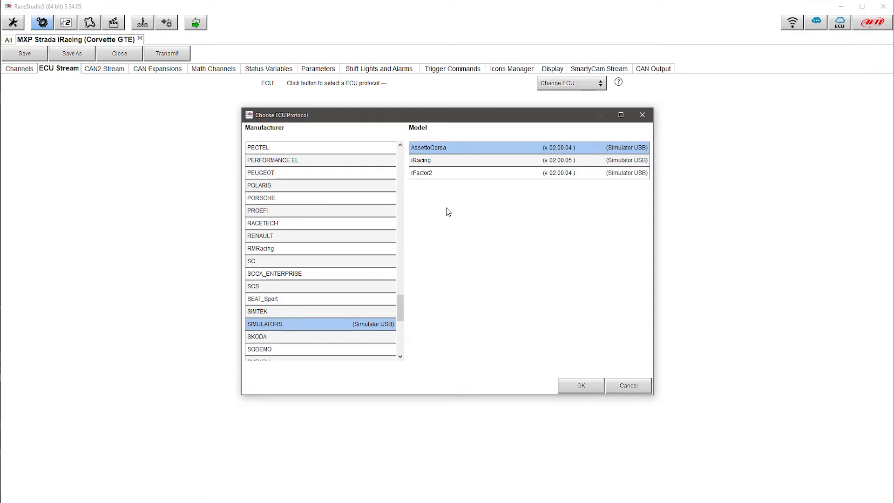
pyautogui.click(457, 160)
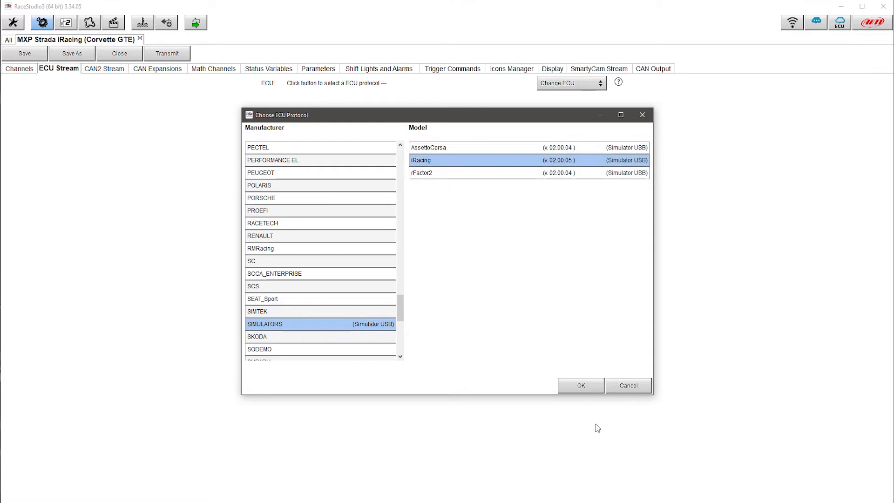
pyautogui.click(581, 387)
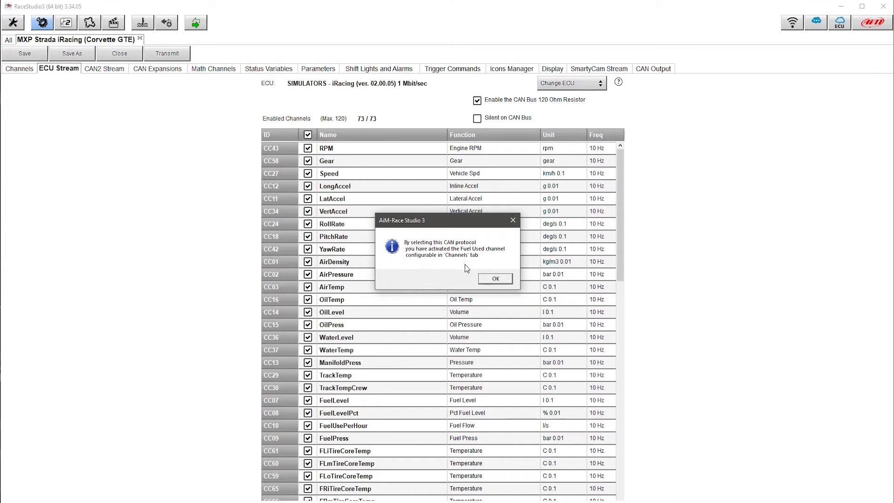
pyautogui.click(487, 281)
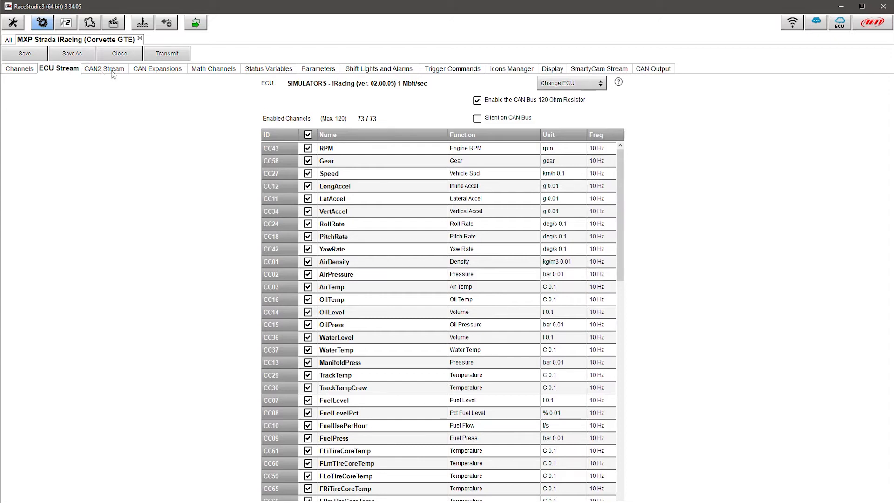
# Add a Shift Light Module as a CAN expansion and select its use for predictive time.
pyautogui.click(160, 73)
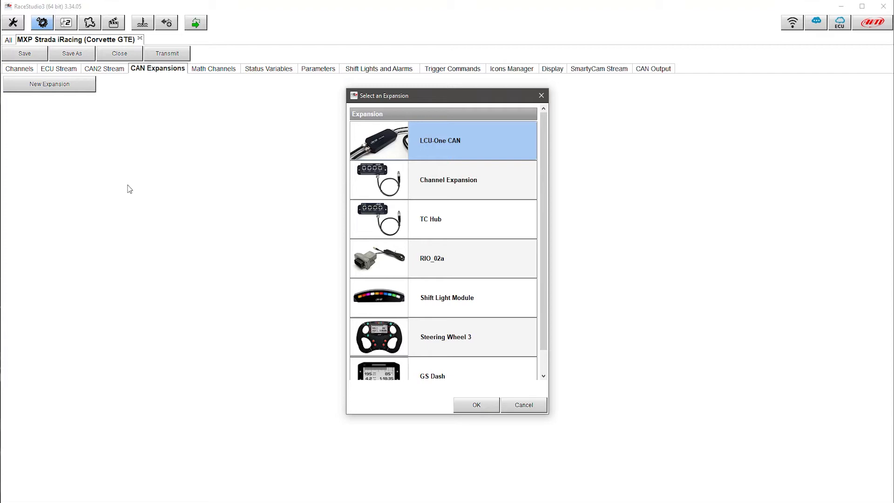
pyautogui.click(454, 300)
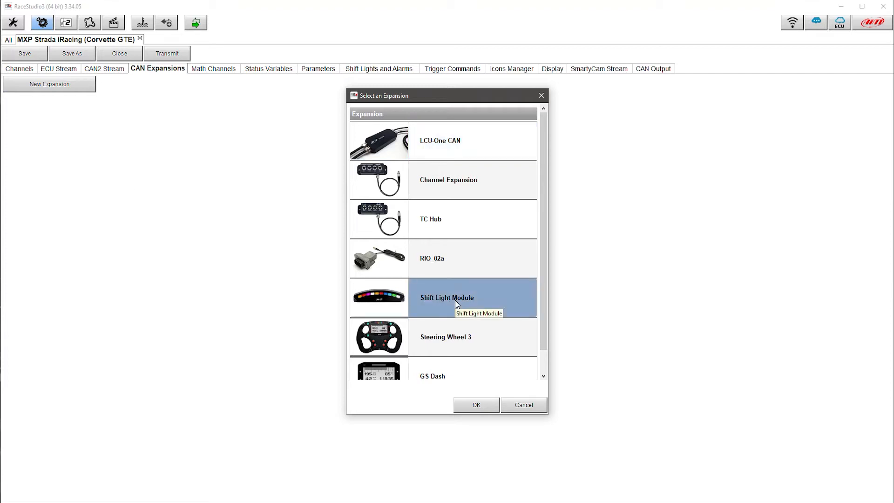
pyautogui.click(478, 407)
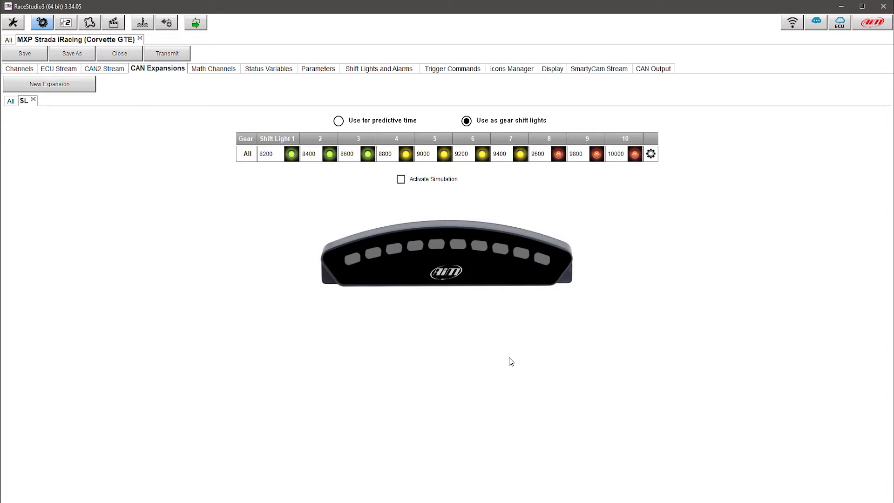
pyautogui.click(339, 122)
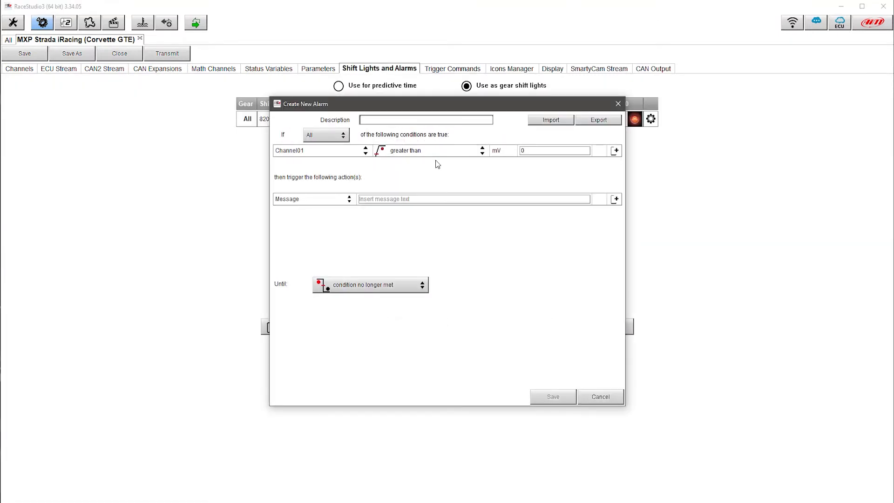
pyautogui.click(604, 397)
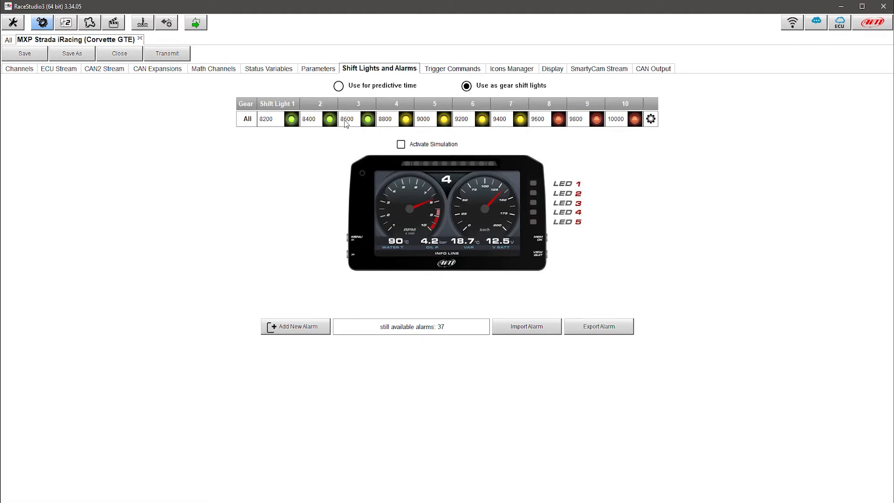
pyautogui.click(651, 119)
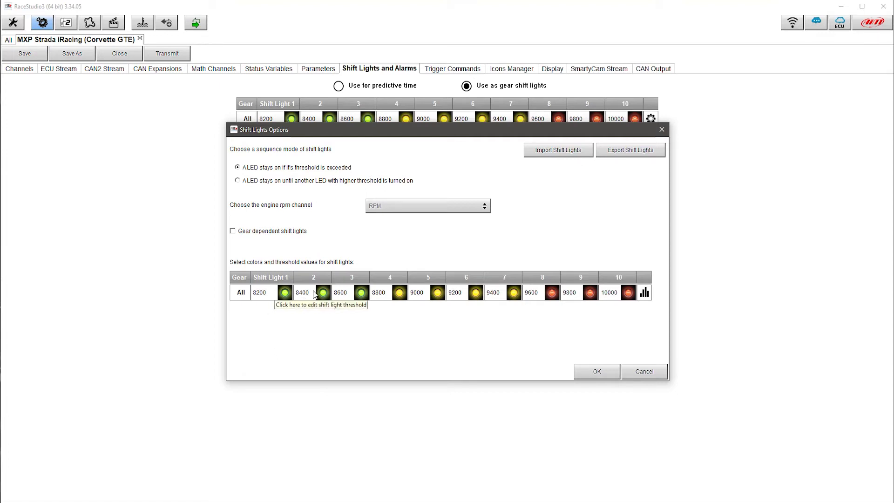
pyautogui.click(420, 293)
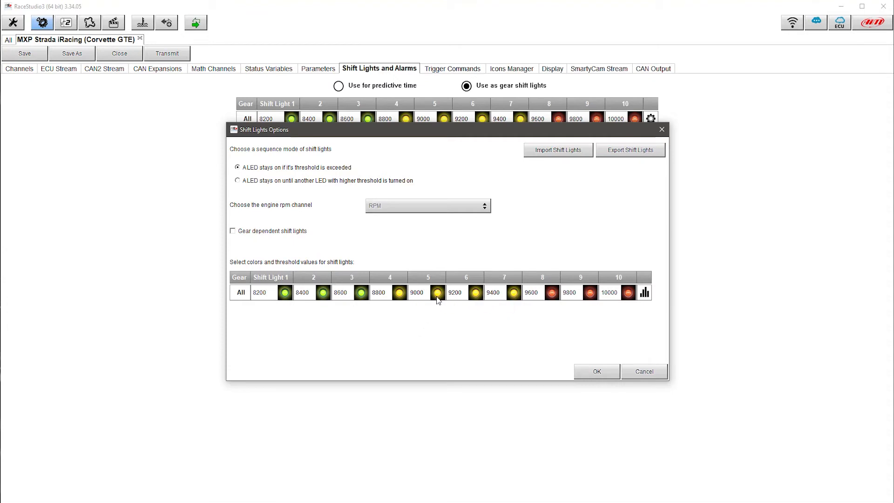
pyautogui.click(438, 294)
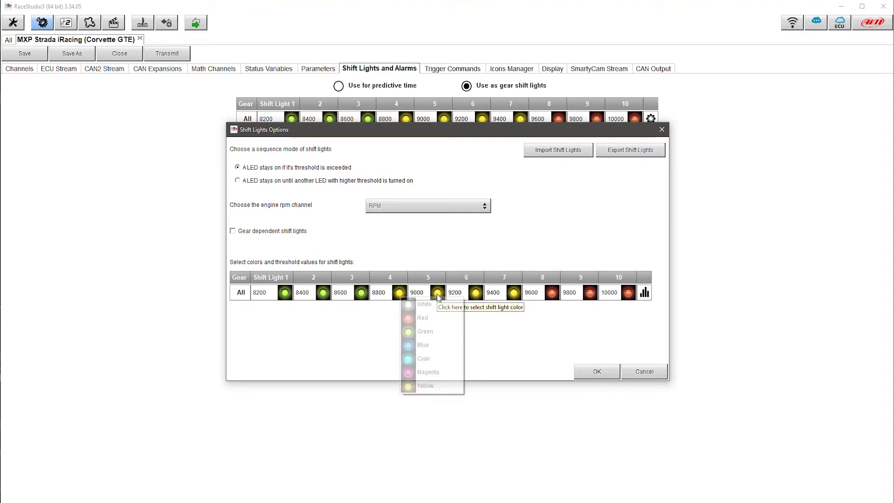
pyautogui.click(363, 331)
pyautogui.click(645, 293)
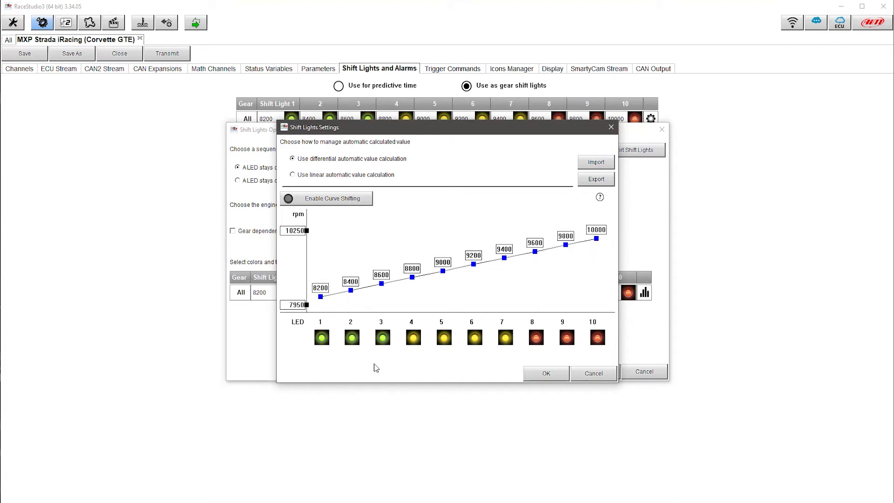
pyautogui.click(593, 373)
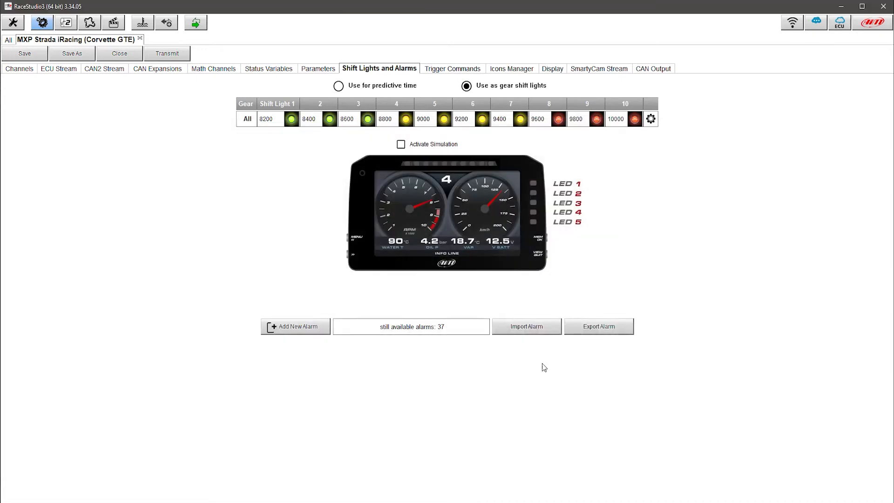
# Import the shift light settings from CHEVROLET_CORVETTE_LTE_LIGHTS.shlc.shlu, check their threshold curve and apply them to the dash.
pyautogui.click(651, 119)
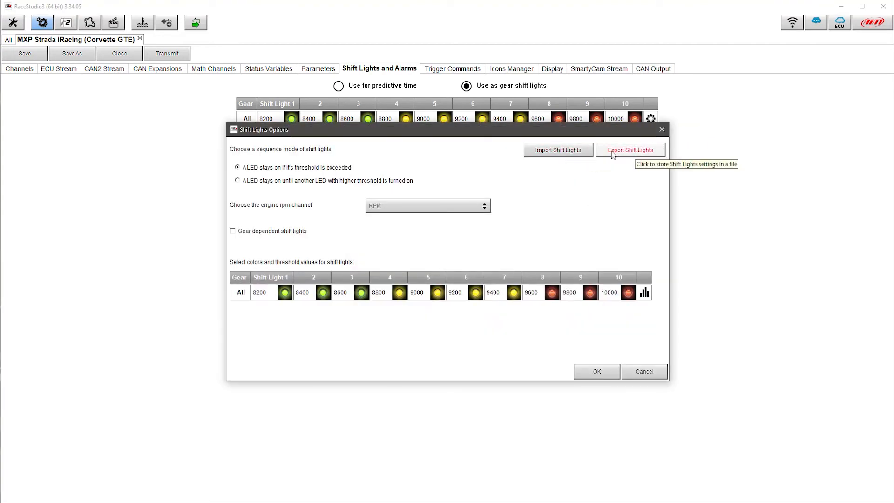
pyautogui.click(566, 152)
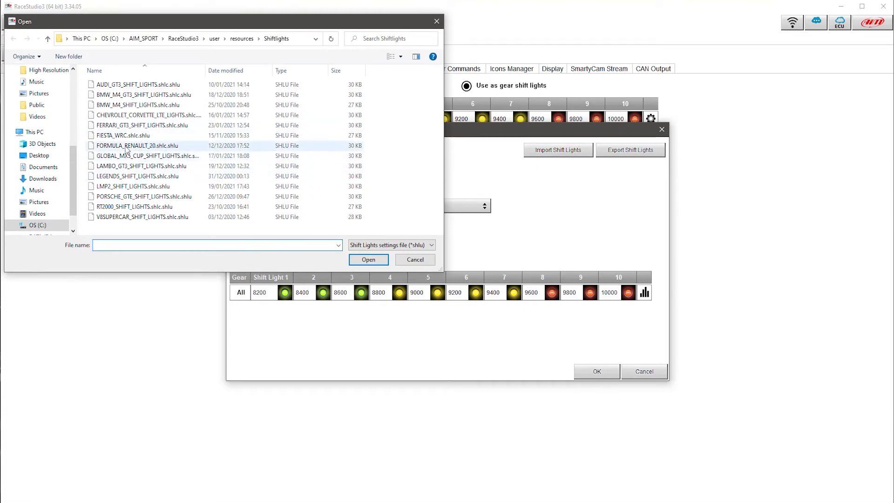
pyautogui.click(181, 119)
pyautogui.click(380, 257)
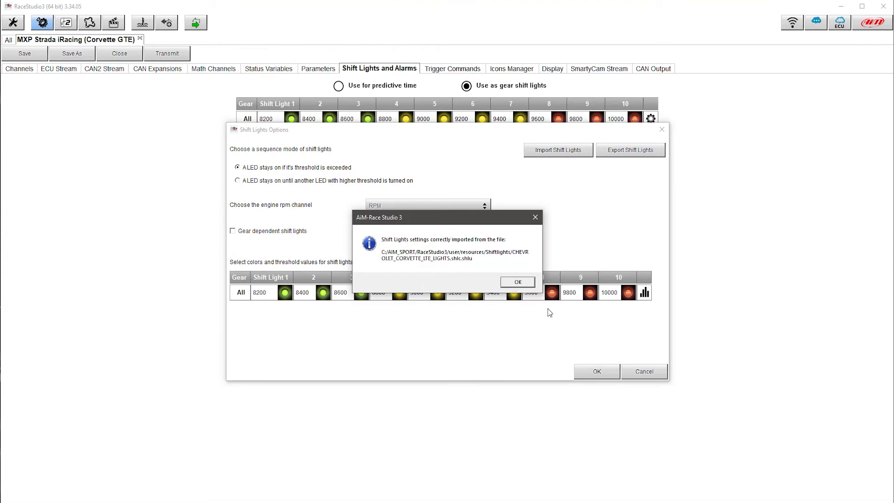
pyautogui.click(527, 279)
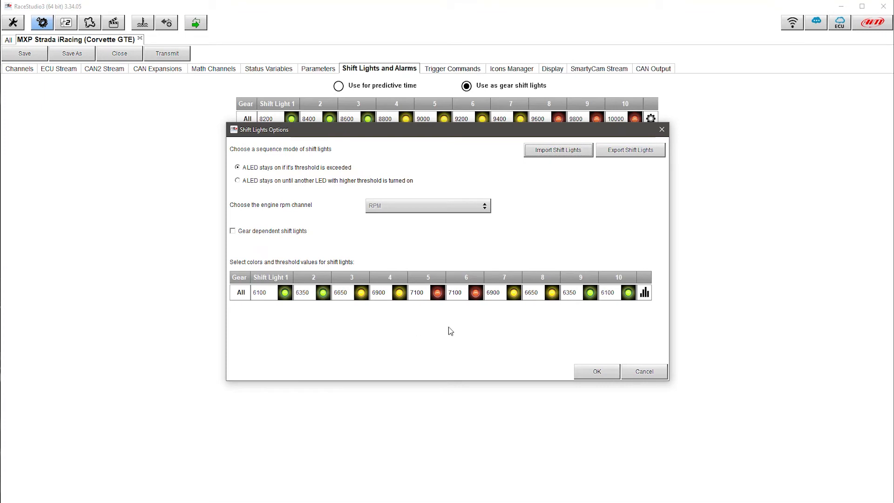
pyautogui.click(645, 293)
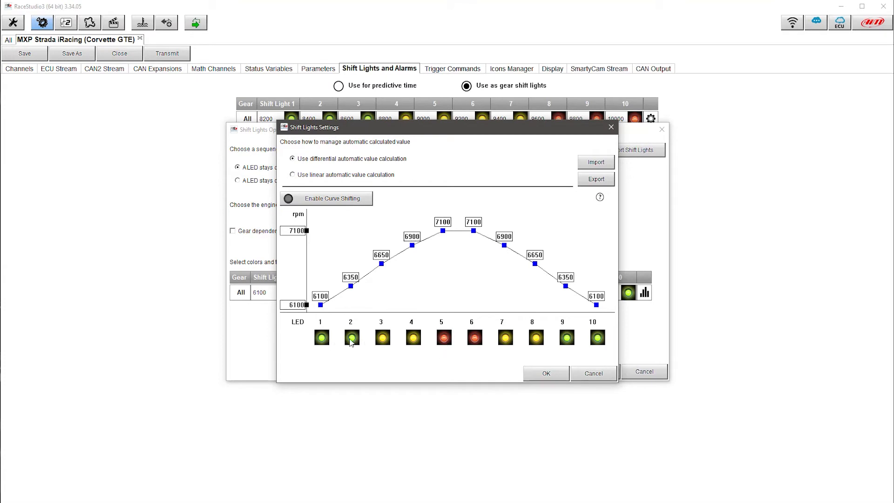
pyautogui.click(545, 373)
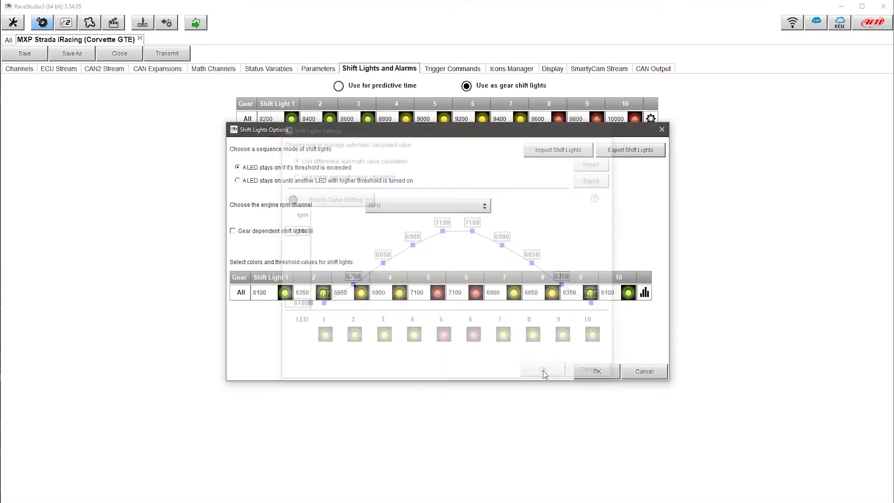
pyautogui.click(594, 371)
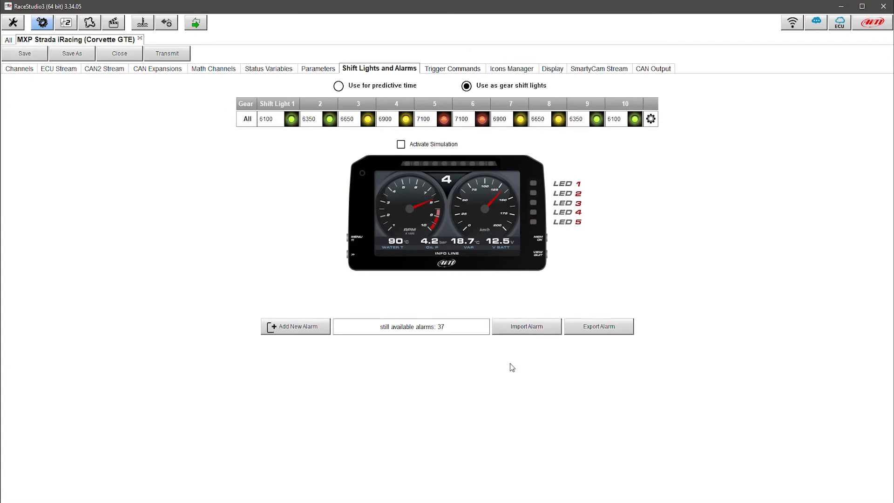
# Add the Rally page layout from Set 1 as the first display page.
pyautogui.click(552, 70)
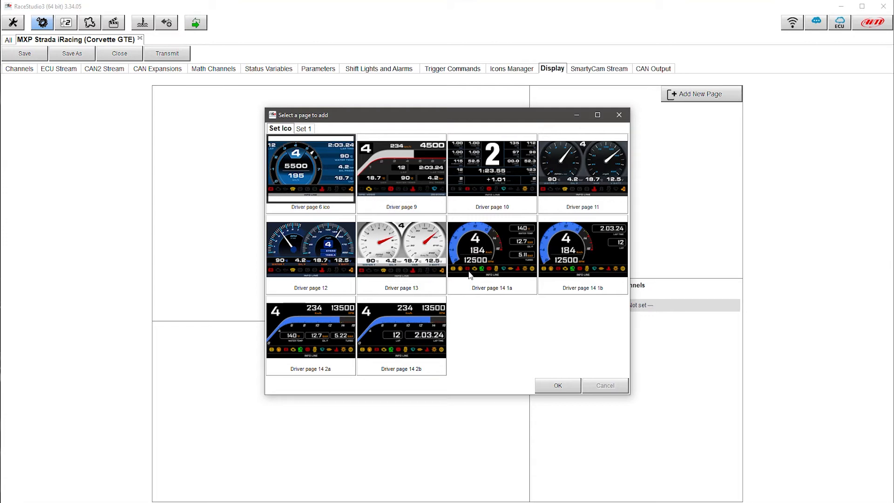
pyautogui.click(310, 131)
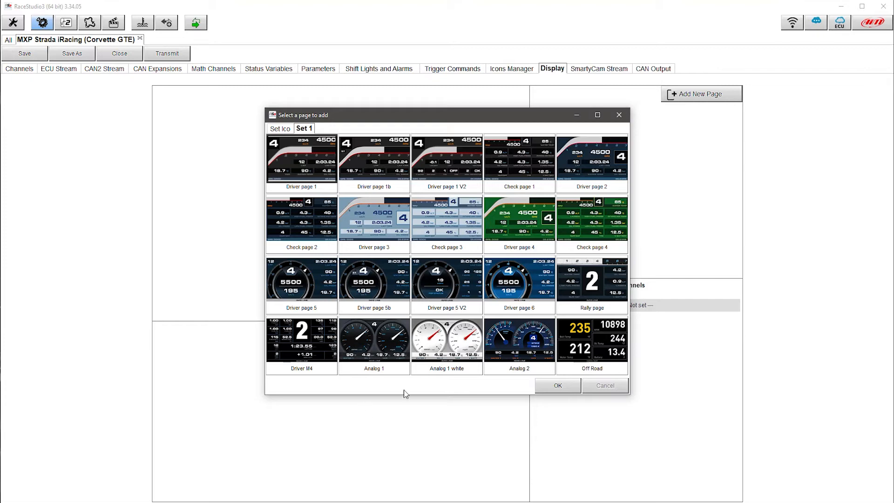
pyautogui.click(601, 279)
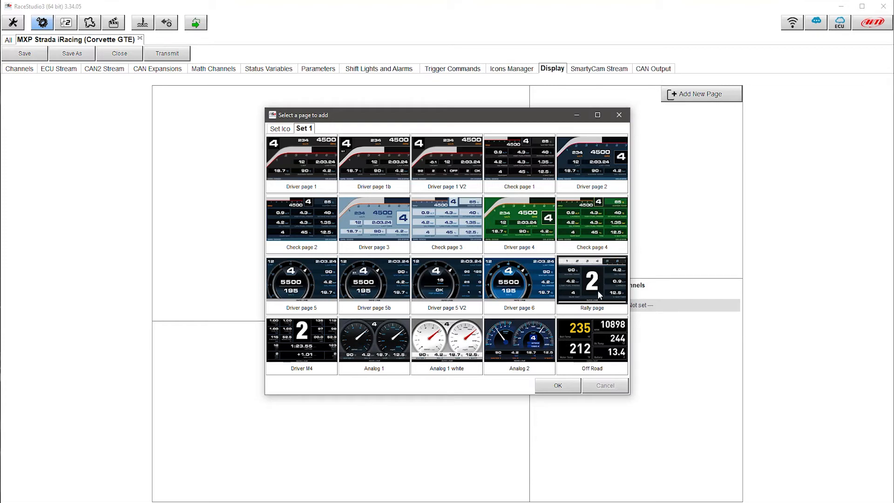
pyautogui.click(559, 386)
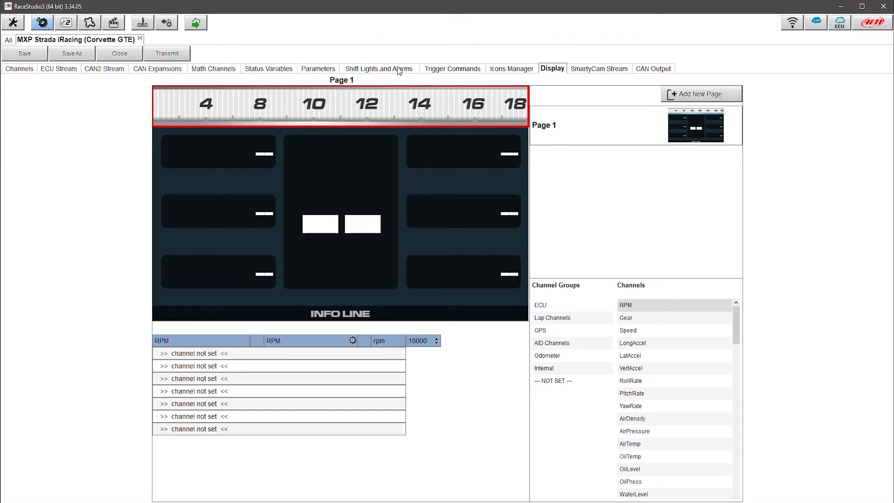
# Check the dash's gear shift light thresholds and set the RPM bar's maximum on Page 1 to 8000 rpm.
pyautogui.click(400, 69)
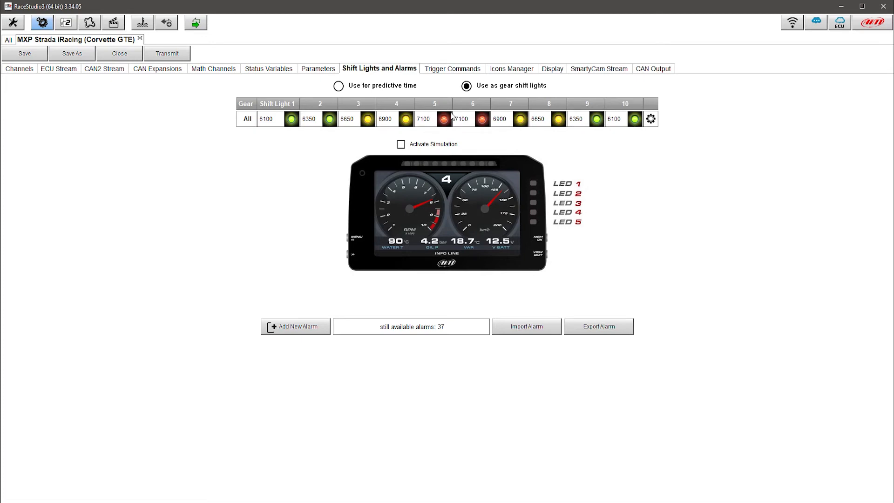
pyautogui.click(555, 69)
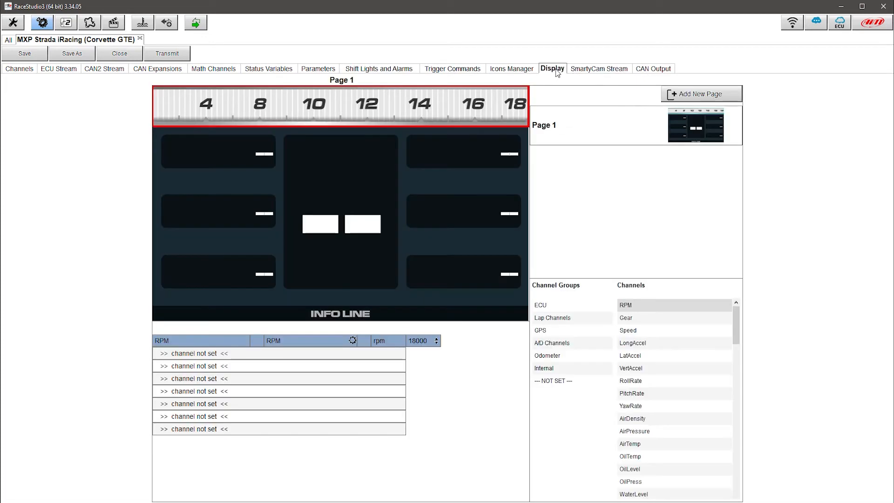
pyautogui.click(427, 344)
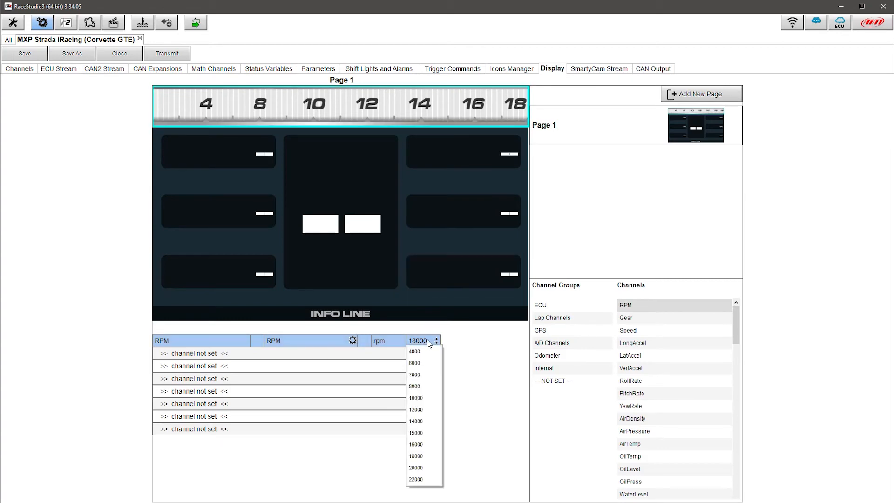
pyautogui.click(414, 387)
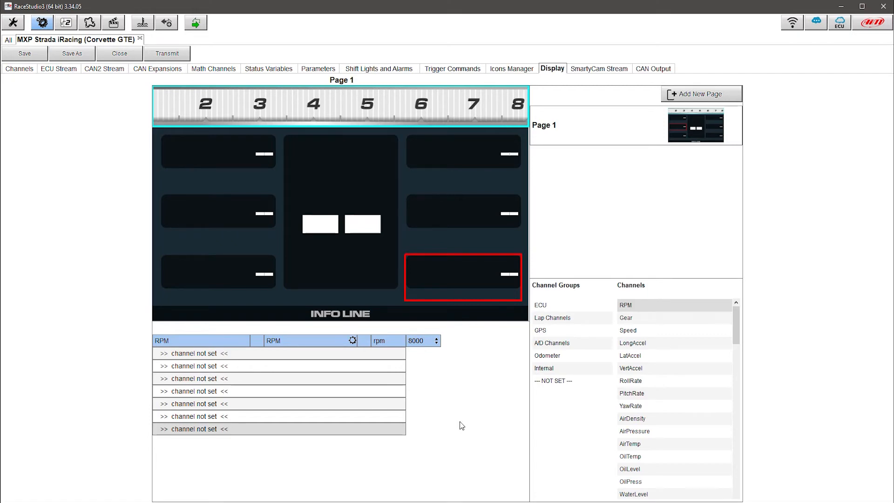
# Assign the ECU channel Gear to the large central field and Speed to the upper-right field of Page 1.
pyautogui.click(545, 307)
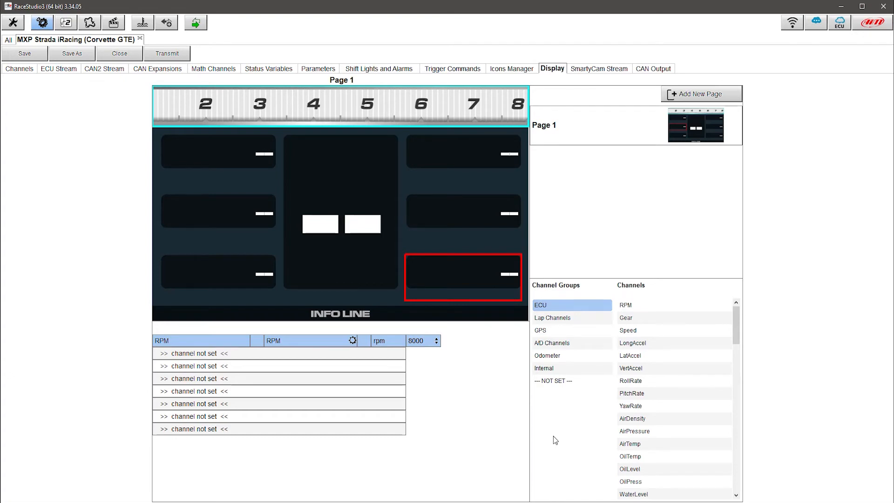
pyautogui.click(628, 321)
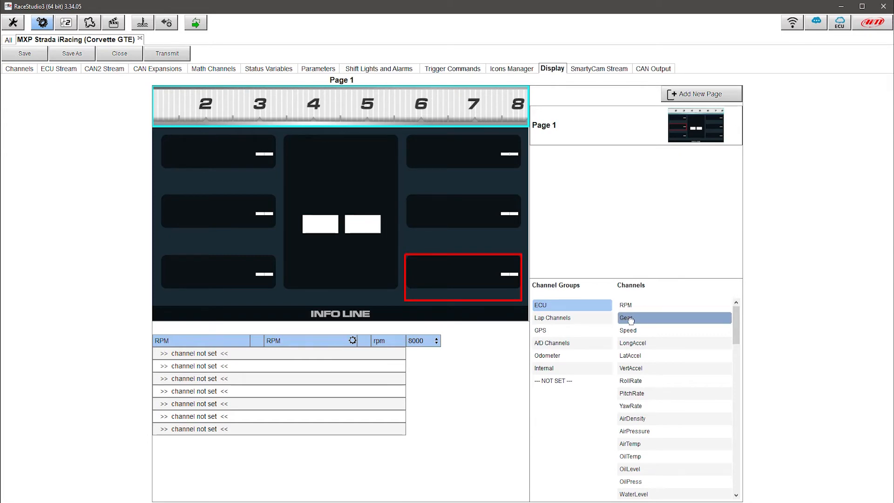
pyautogui.moveTo(631, 320); pyautogui.dragTo(343, 232)
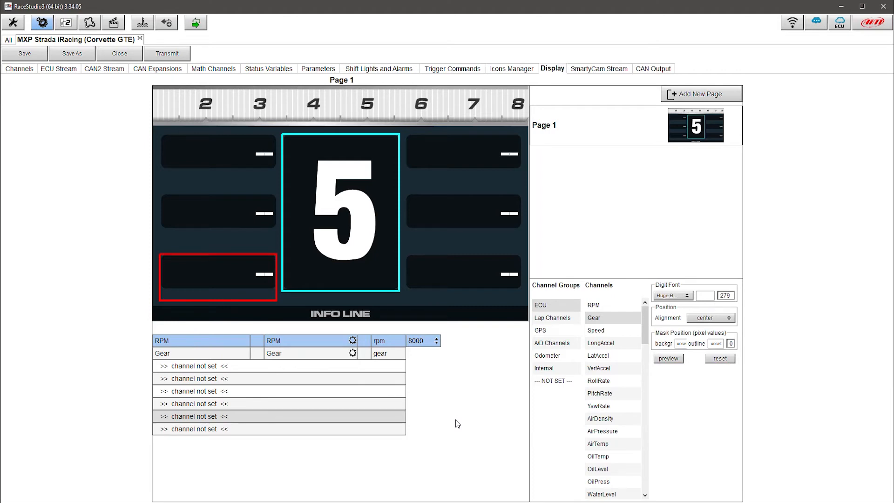
pyautogui.click(599, 331)
pyautogui.moveTo(599, 330); pyautogui.dragTo(467, 155)
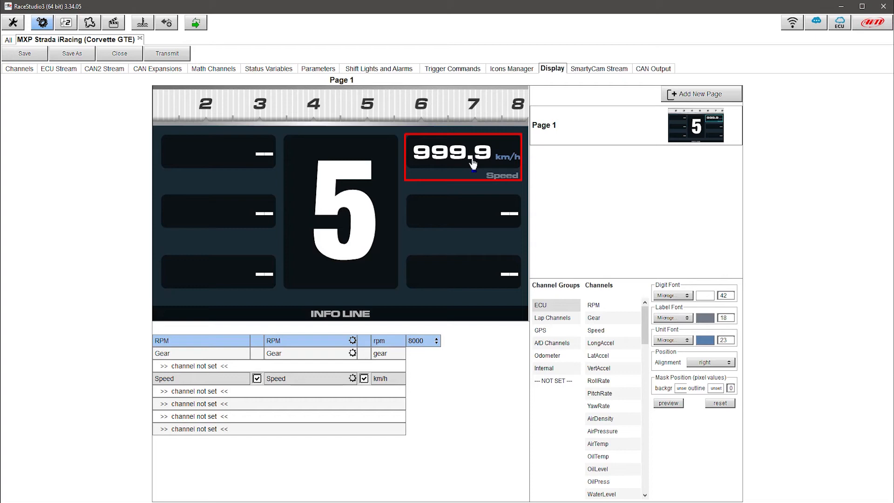
pyautogui.click(447, 154)
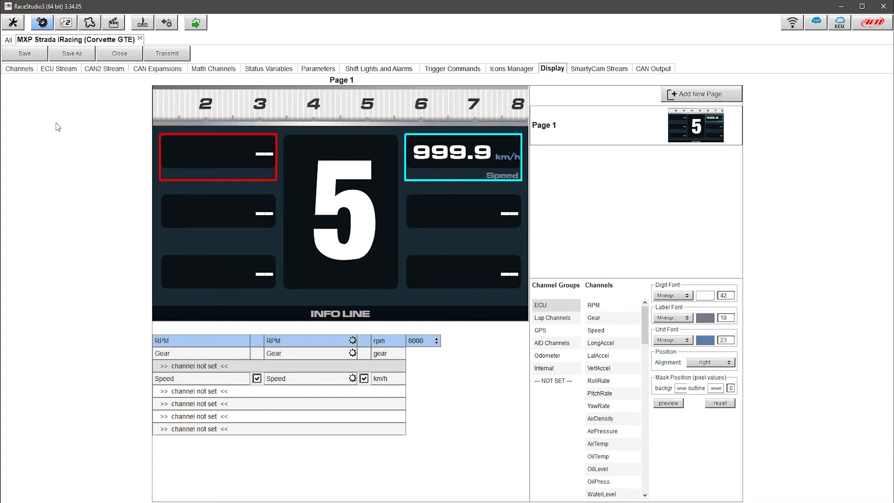
# Set the ECU stream's Speed channel to mph with no decimal place.
pyautogui.click(60, 69)
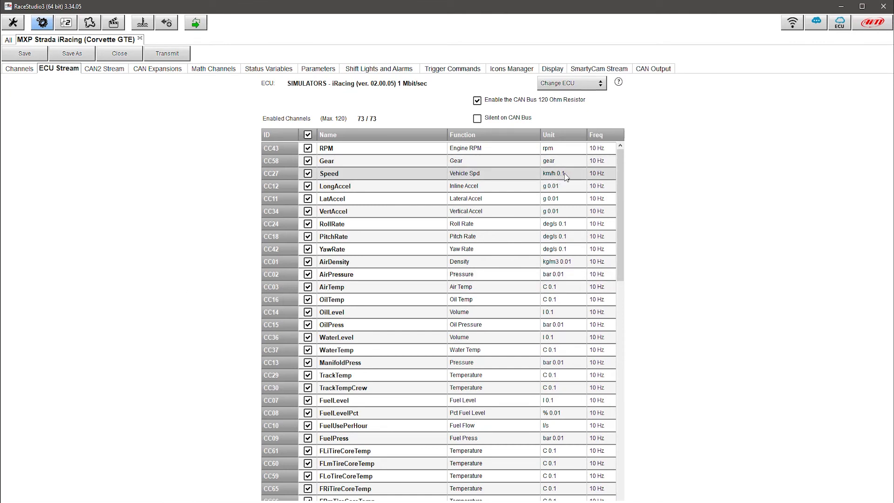
pyautogui.doubleClick(516, 177)
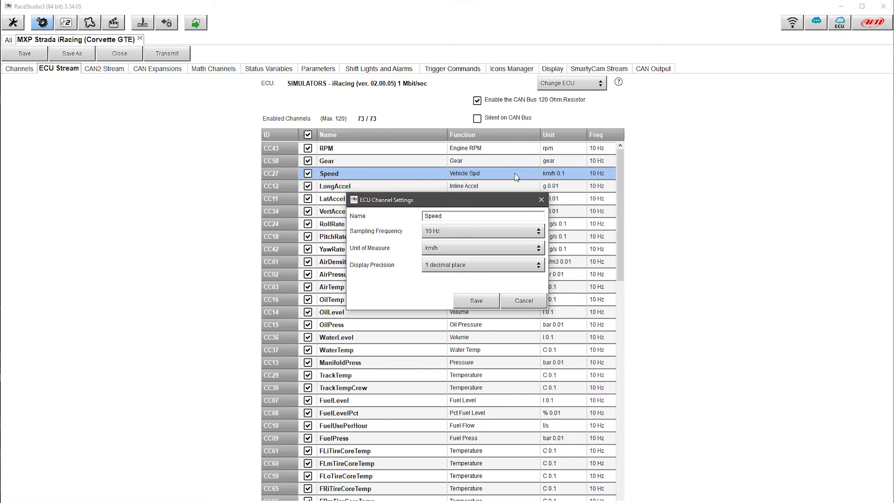
pyautogui.click(470, 248)
pyautogui.click(463, 277)
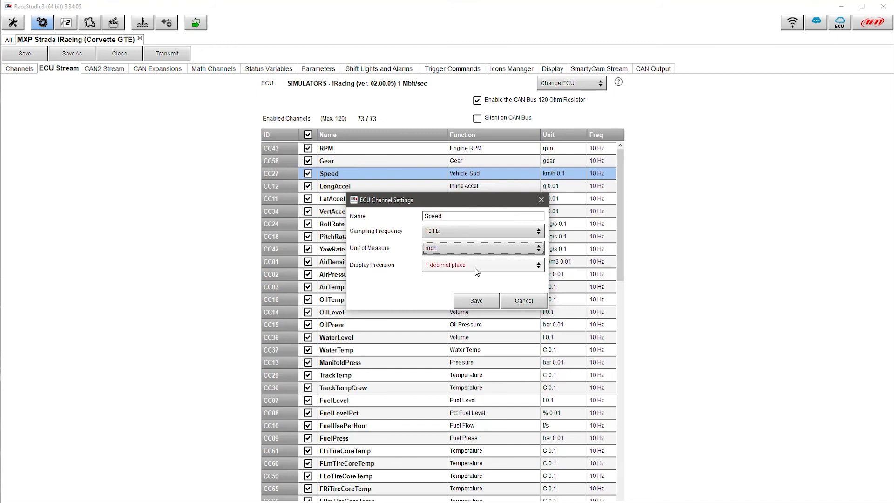
pyautogui.click(477, 264)
pyautogui.click(478, 279)
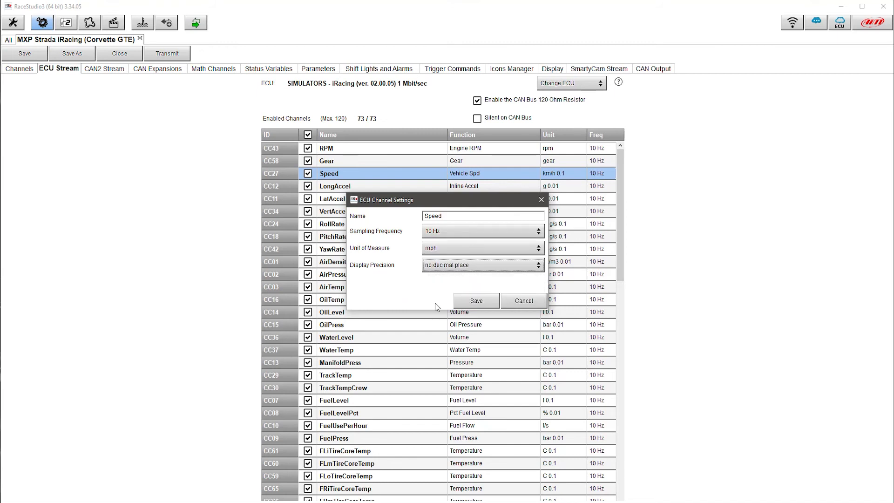
pyautogui.click(476, 303)
pyautogui.doubleClick(480, 301)
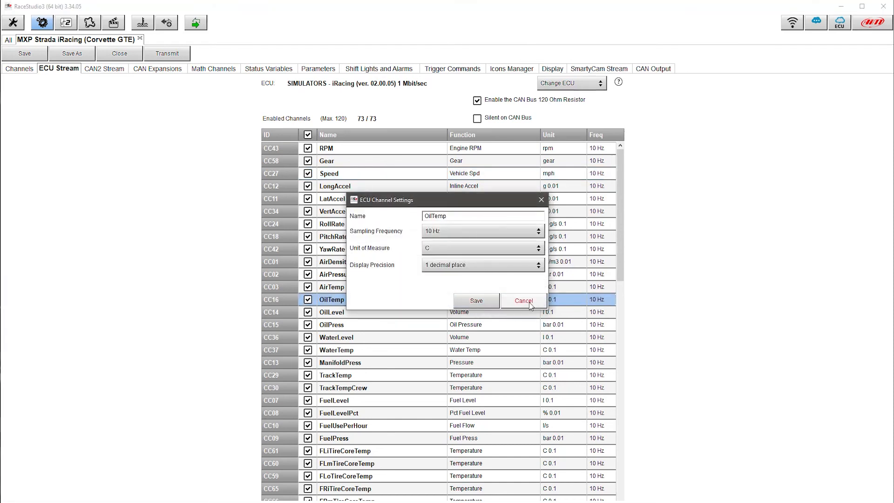
pyautogui.click(525, 302)
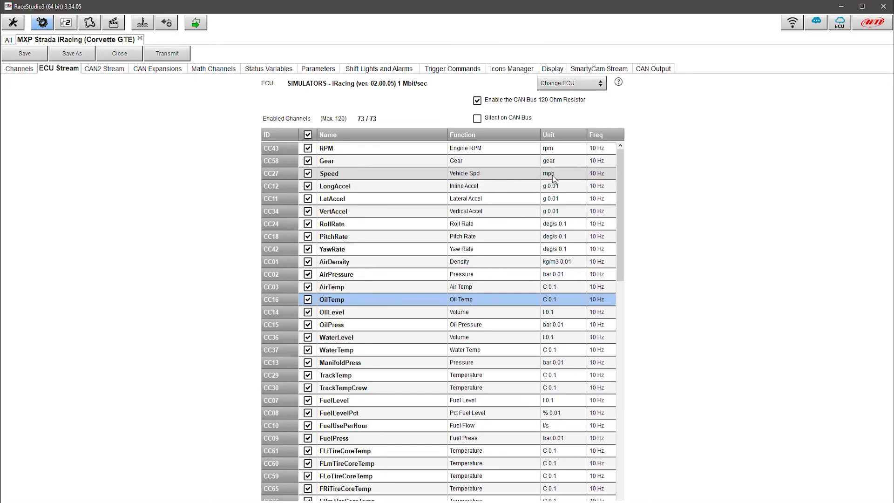
# Fill the display page's left column with the lap channels Best Time, +- Best Time and Lap Time, from top to bottom.
pyautogui.click(553, 69)
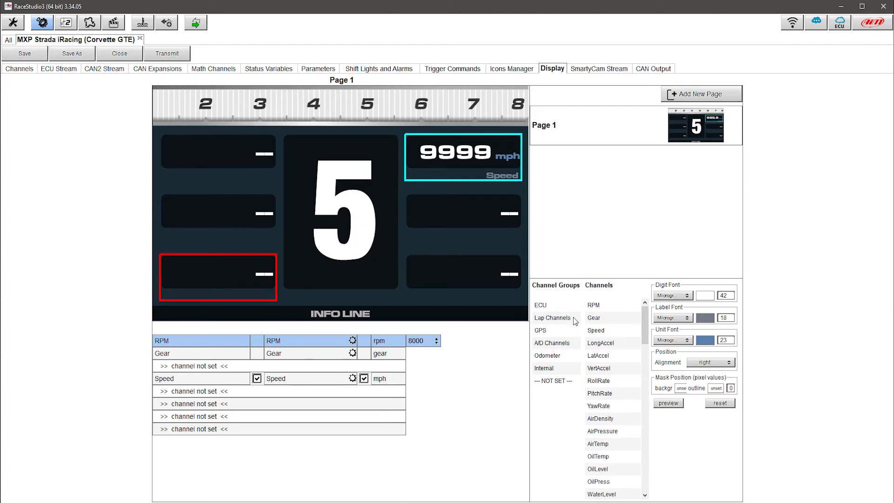
pyautogui.click(554, 320)
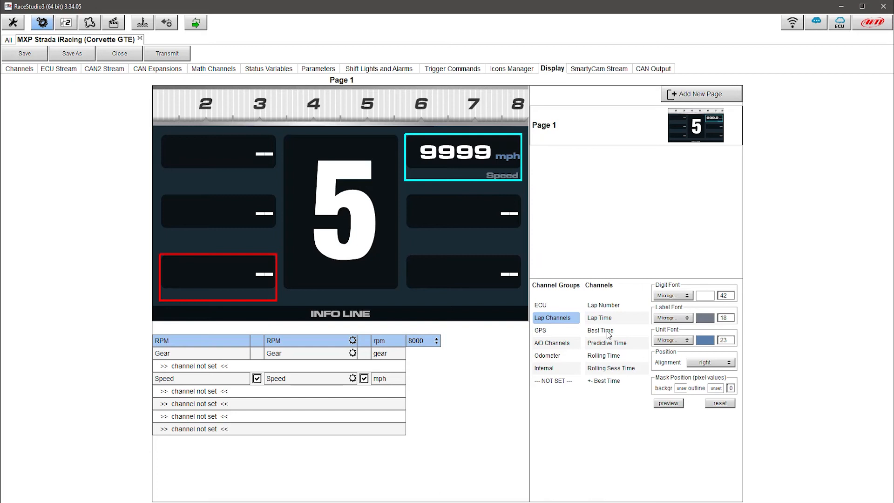
pyautogui.moveTo(607, 331); pyautogui.dragTo(251, 171)
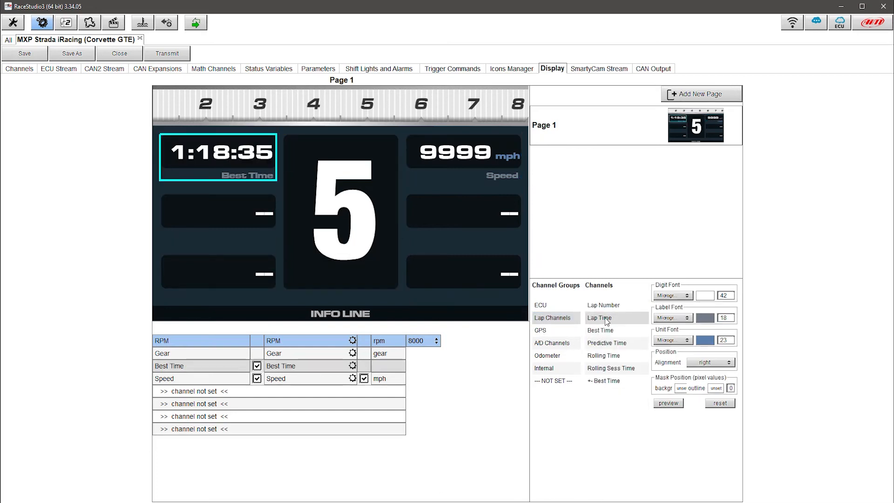
pyautogui.moveTo(605, 318); pyautogui.dragTo(247, 284)
pyautogui.moveTo(605, 381); pyautogui.dragTo(233, 215)
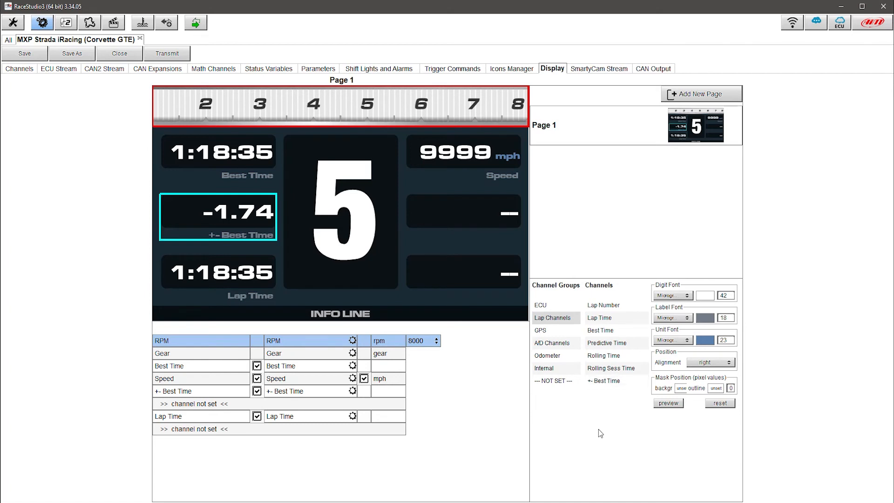
# Assign the ECU channels FuelLevel and FuelLevelPct to the middle and lower fields of the display page's right column.
pyautogui.click(549, 305)
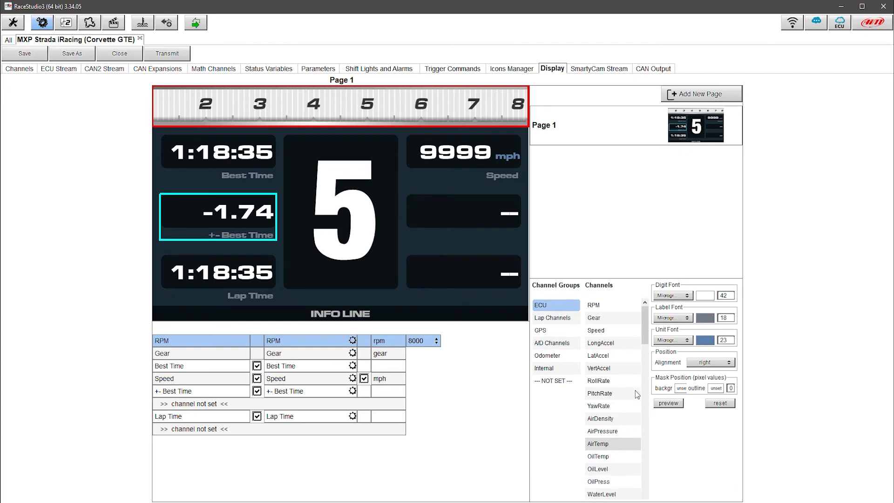
pyautogui.scroll(-6, 609, 355)
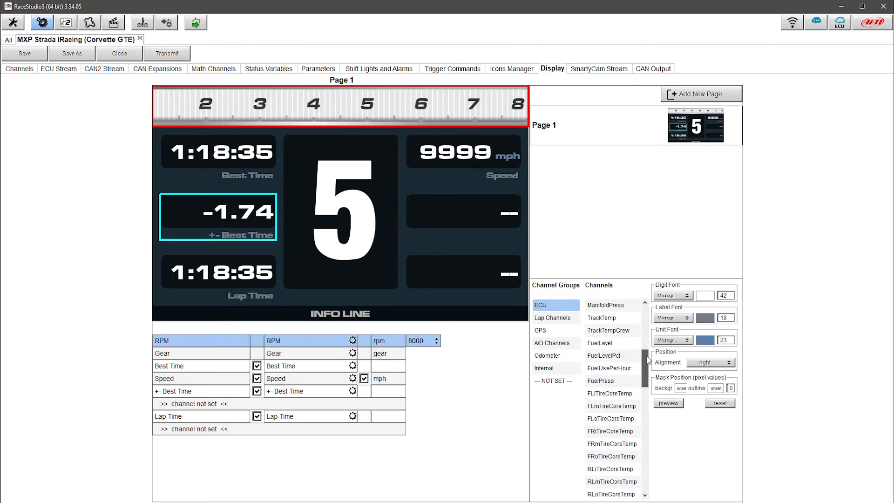
pyautogui.moveTo(600, 343); pyautogui.dragTo(463, 225)
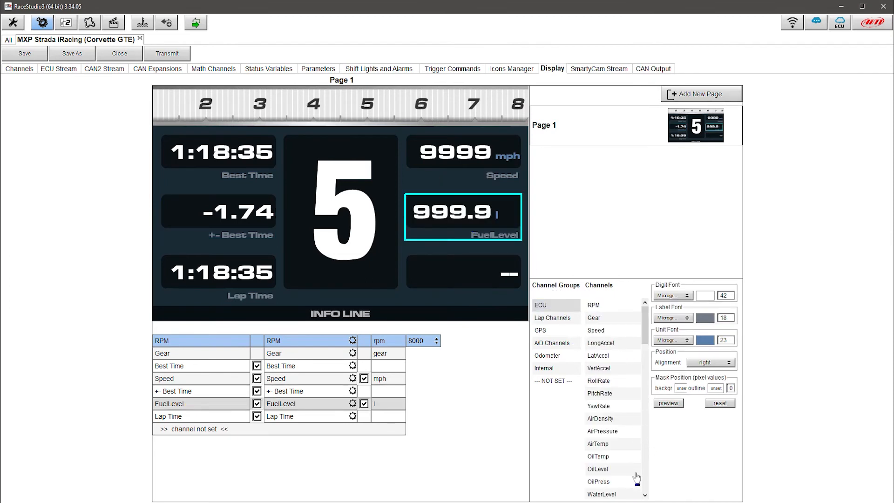
pyautogui.scroll(-4, 640, 465)
pyautogui.scroll(-1, 640, 464)
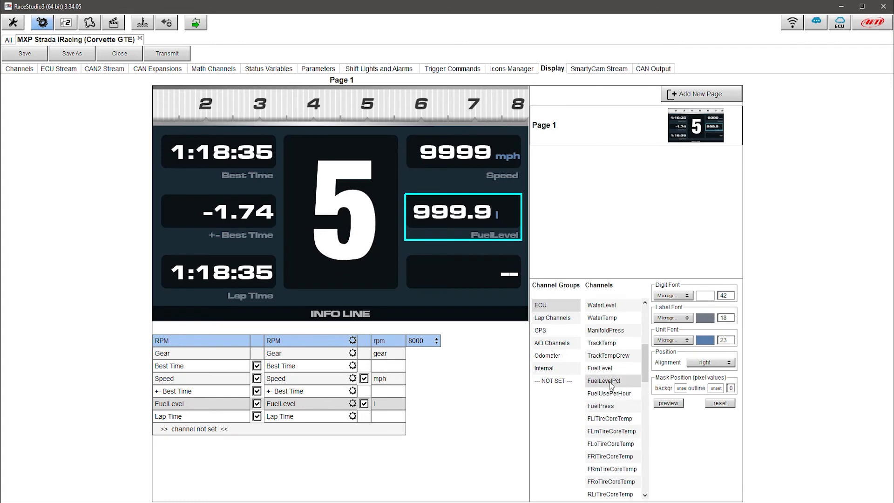
pyautogui.moveTo(613, 381); pyautogui.dragTo(475, 275)
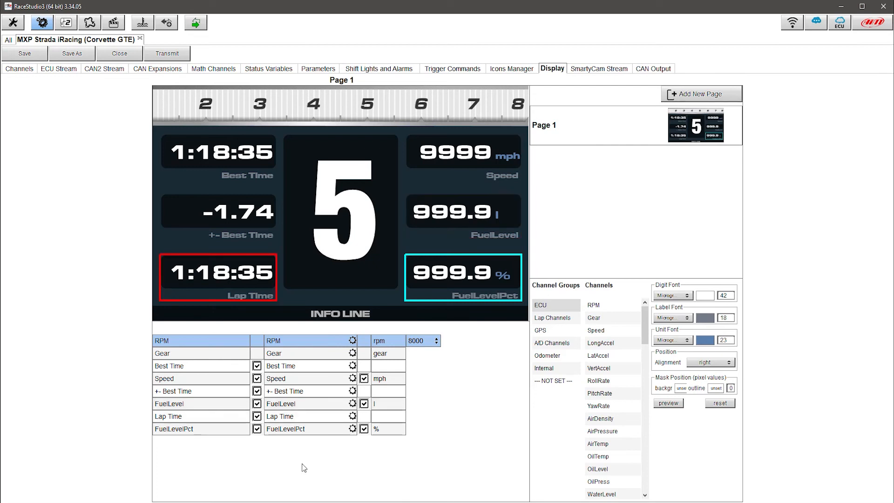
# Change the FuelLevel field's display label to "Fuel Level".
pyautogui.click(353, 404)
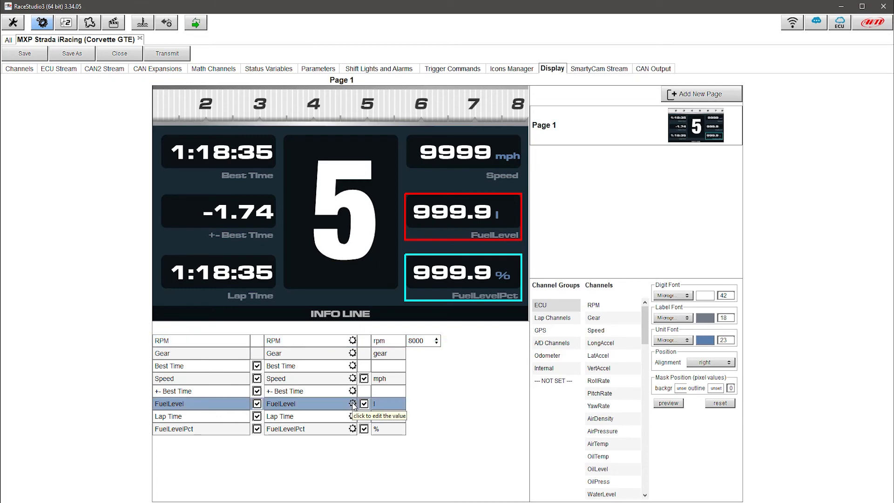
pyautogui.click(272, 404)
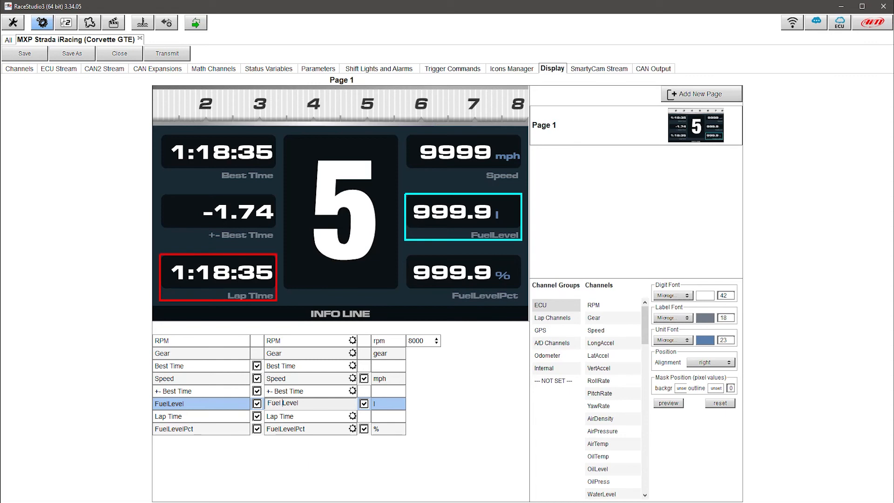
pyautogui.click(371, 466)
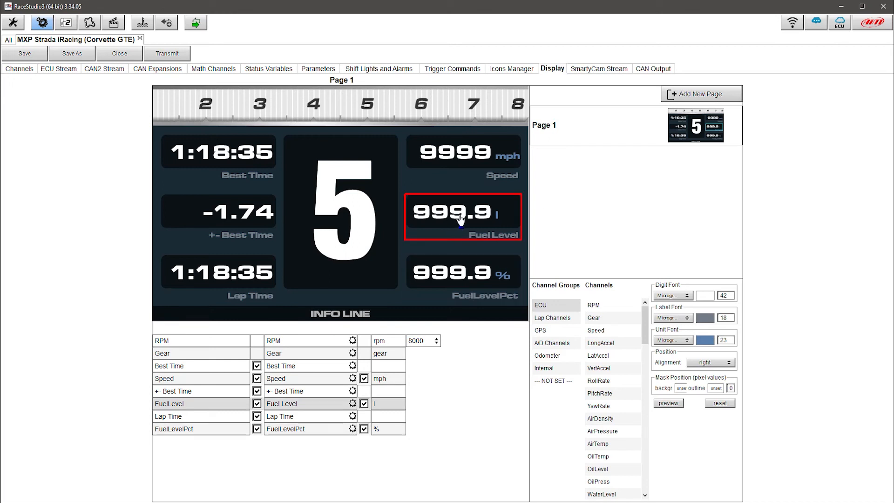
pyautogui.rightClick(486, 213)
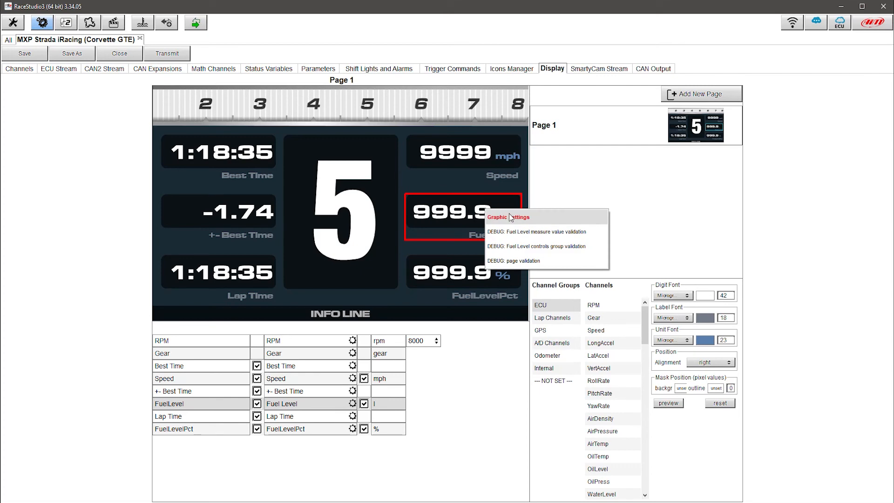
pyautogui.click(443, 440)
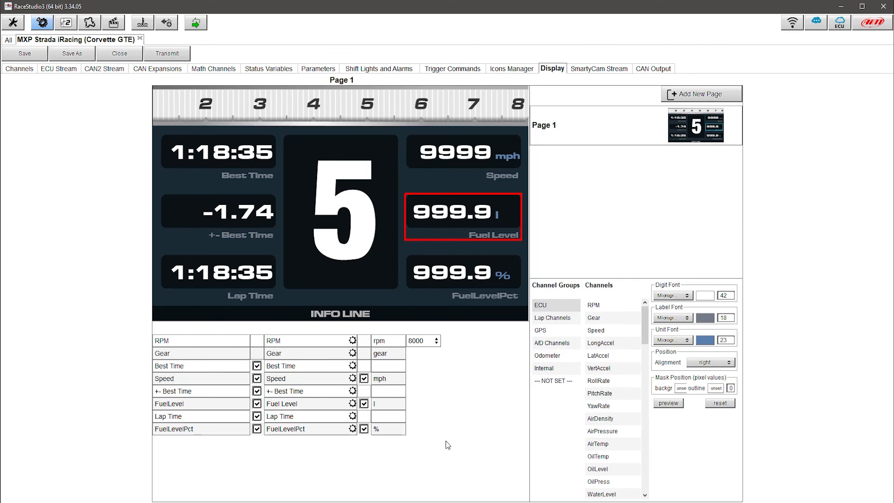
pyautogui.click(219, 277)
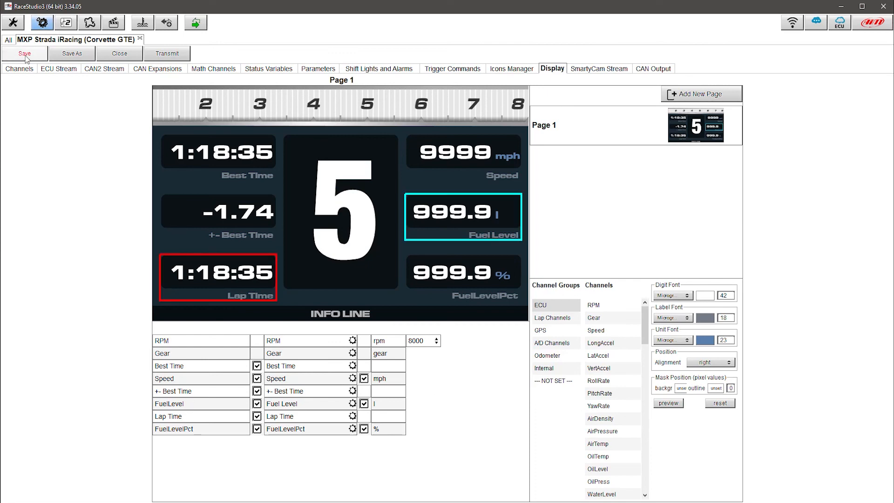
# Save the configuration, transmit it to the connected dash and acknowledge the transfer message.
pyautogui.click(26, 53)
pyautogui.click(191, 124)
pyautogui.click(177, 54)
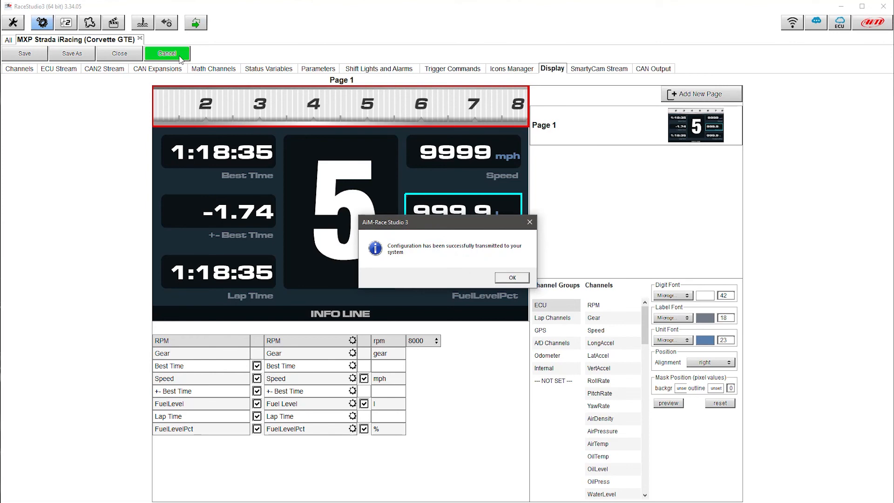
pyautogui.click(512, 278)
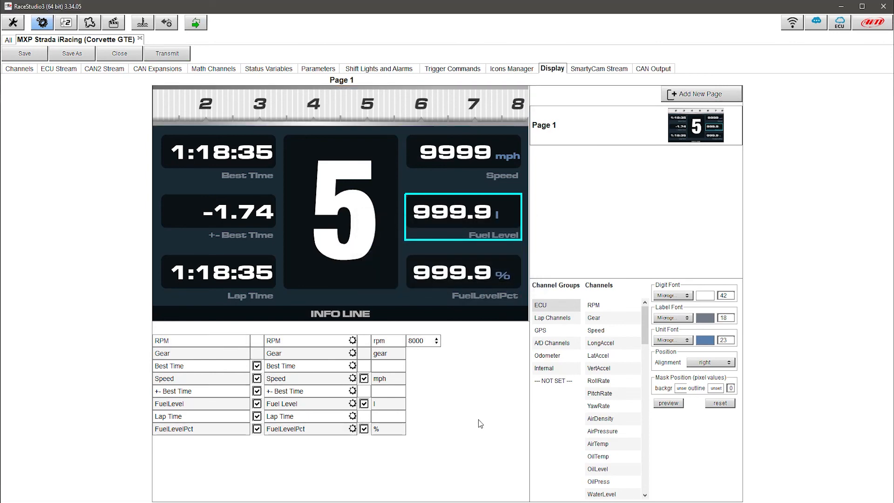